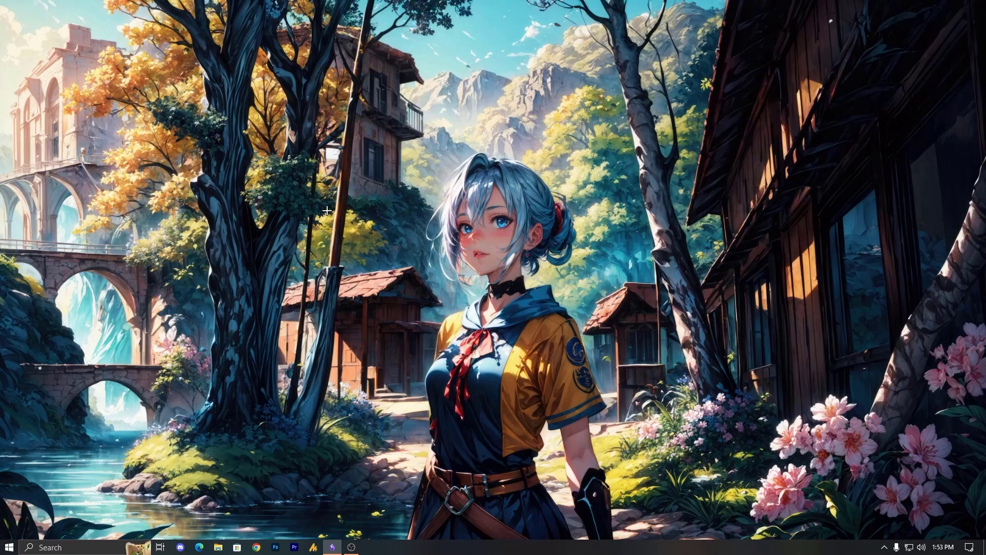
# - In Chrome, search for "dns benchmark" and open GRC's DNS Nameserver Performance Benchmark page
pyautogui.click(256, 549)
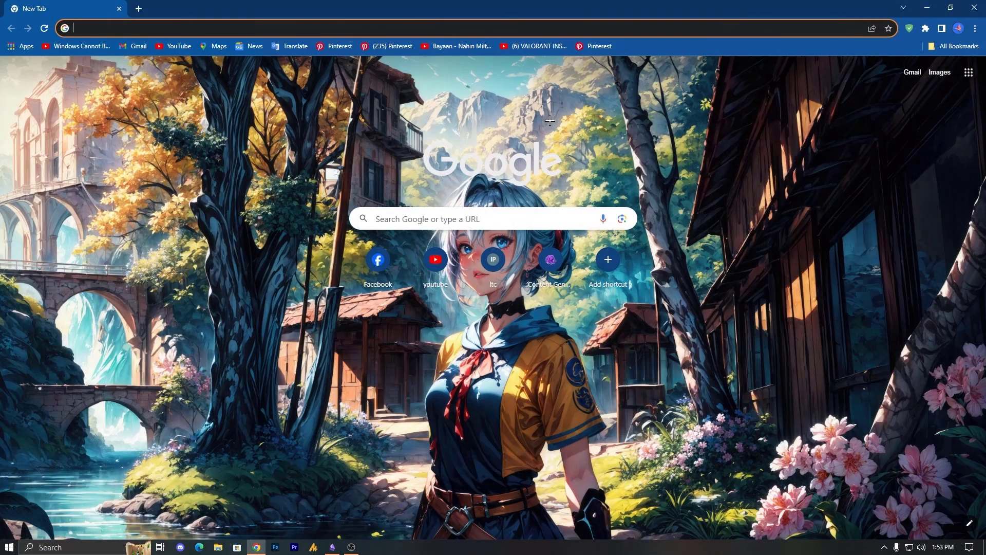
pyautogui.write('dns ')
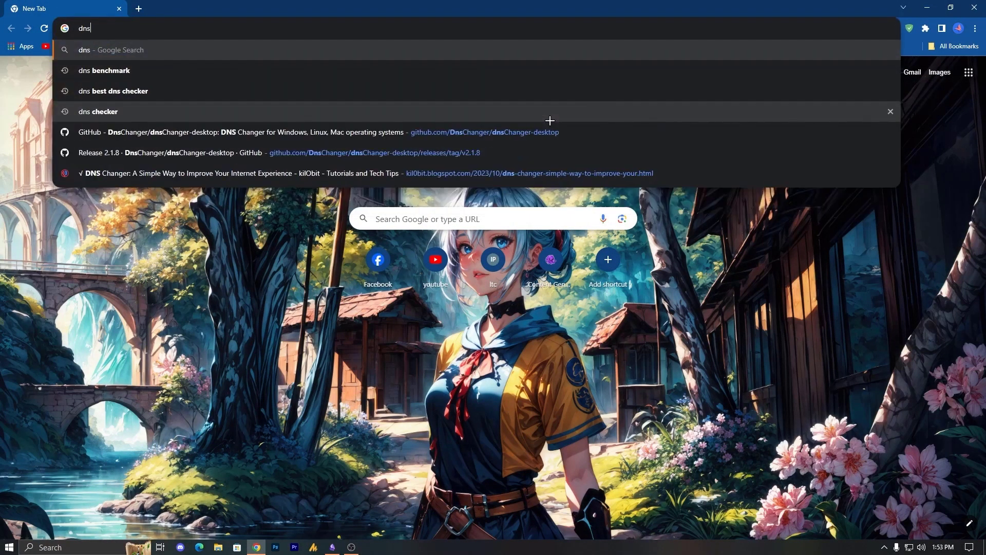
pyautogui.write('benchmark')
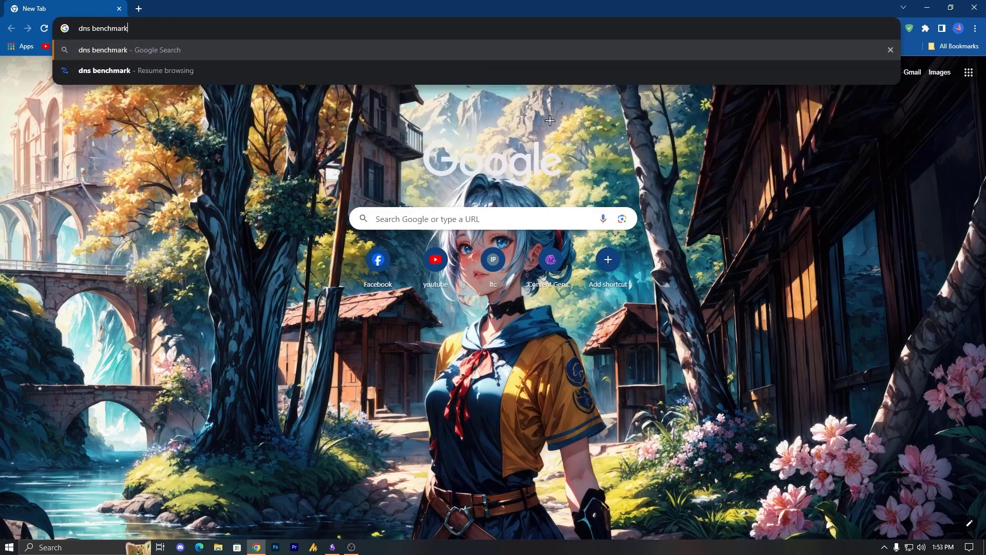
pyautogui.press('Return')
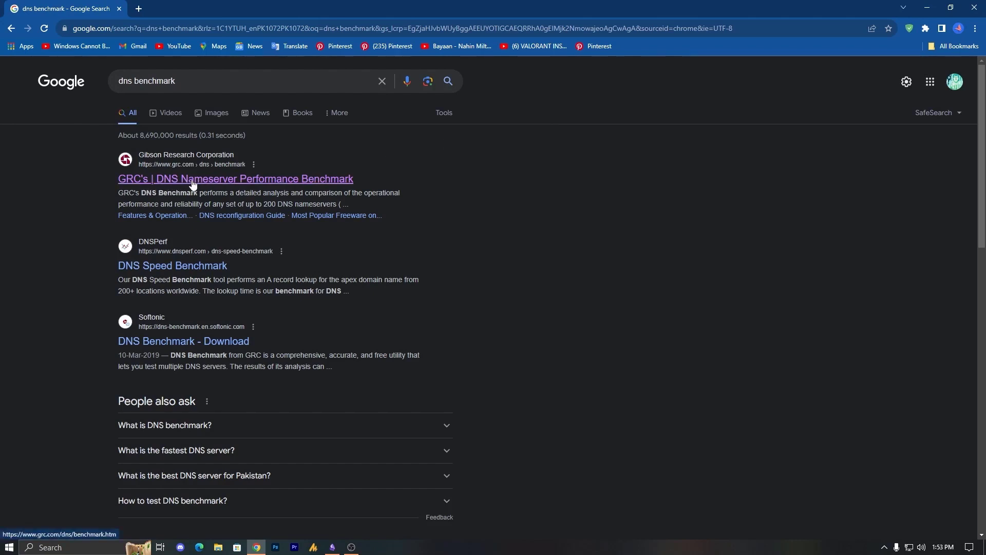
pyautogui.click(247, 180)
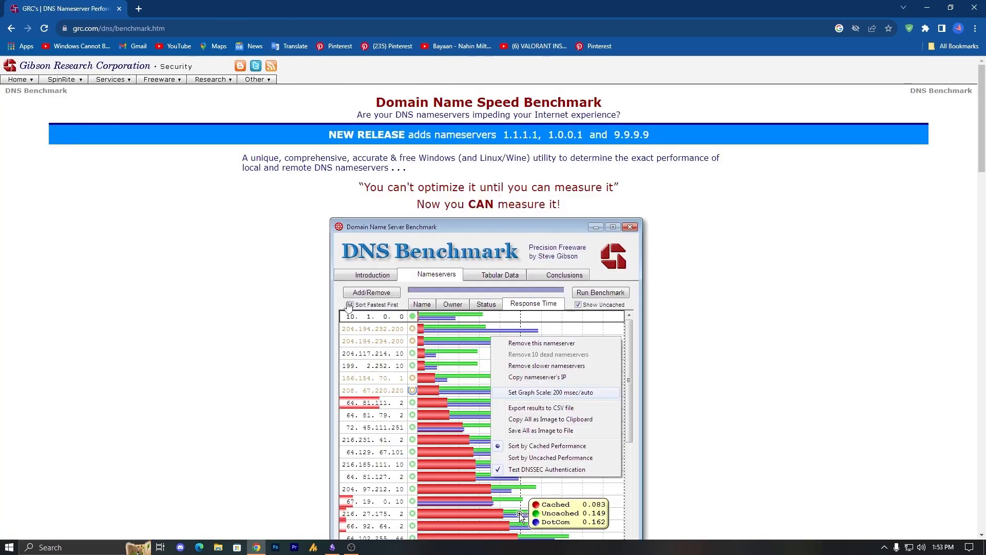
# - Download DNSBench from the page, save it to the Desktop and close the browser
pyautogui.scroll(-1, 352, 307)
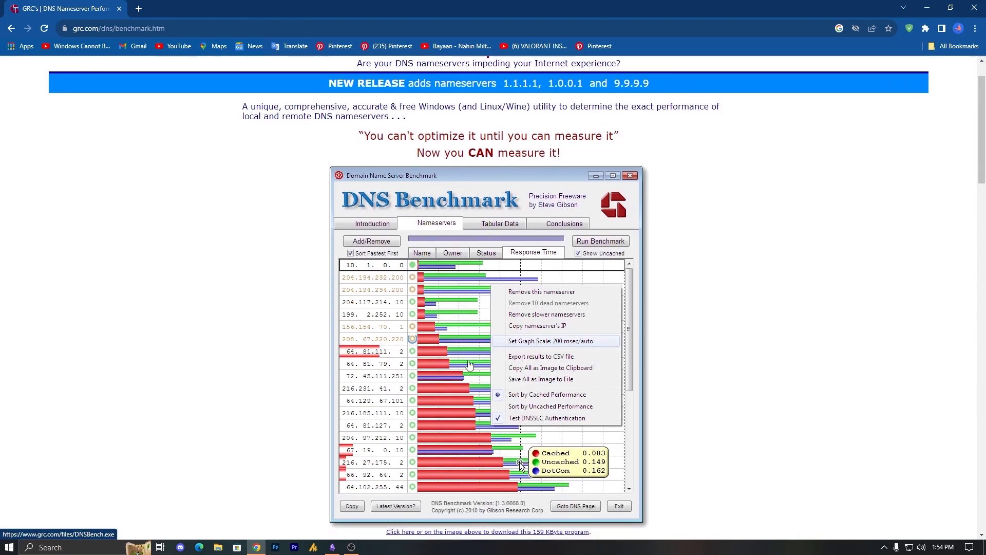
pyautogui.scroll(-3, 470, 365)
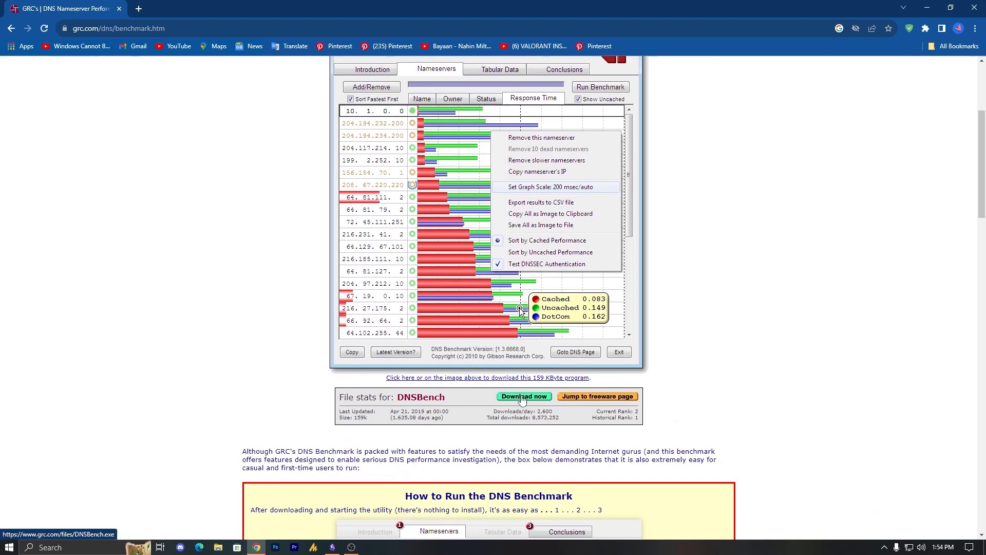
pyautogui.click(520, 396)
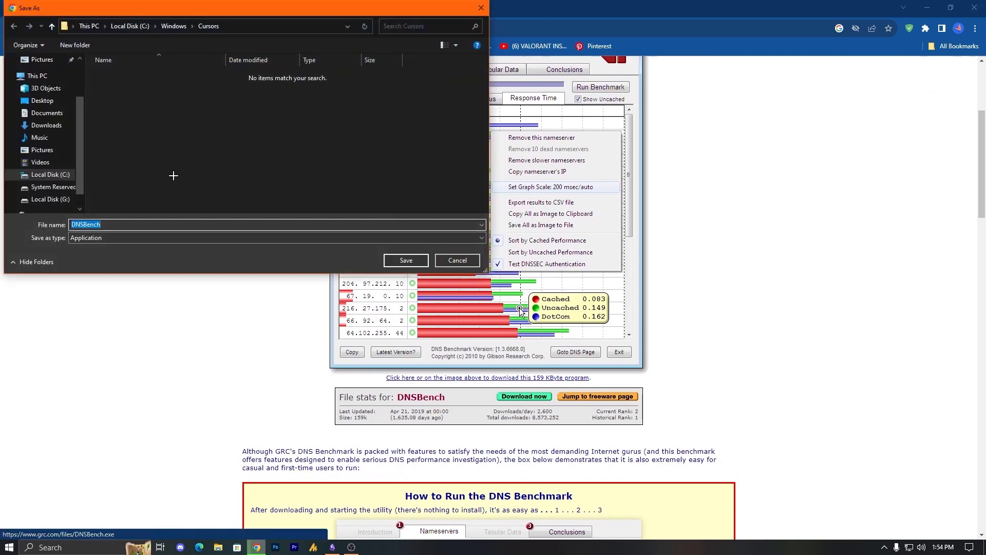
pyautogui.click(54, 102)
pyautogui.click(403, 257)
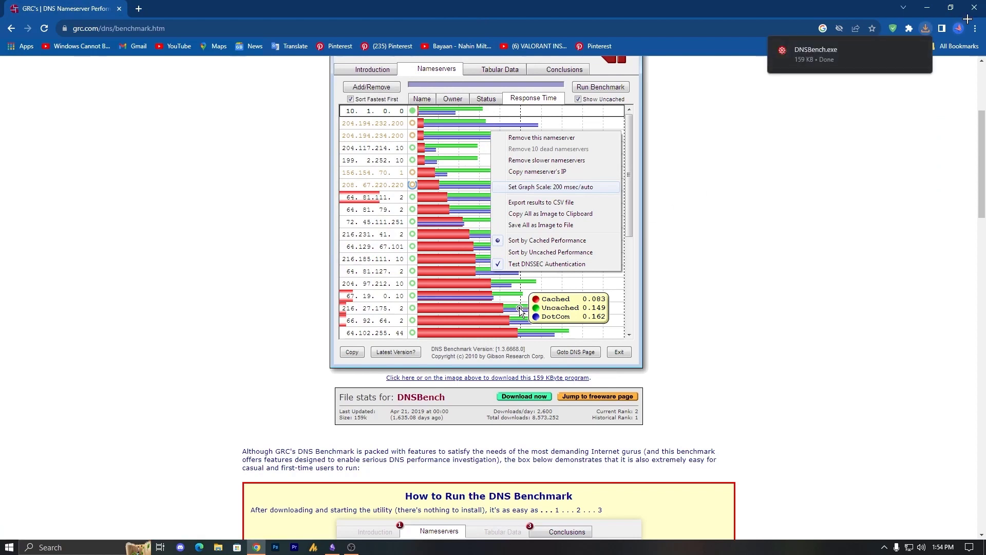
pyautogui.moveTo(806, 66)
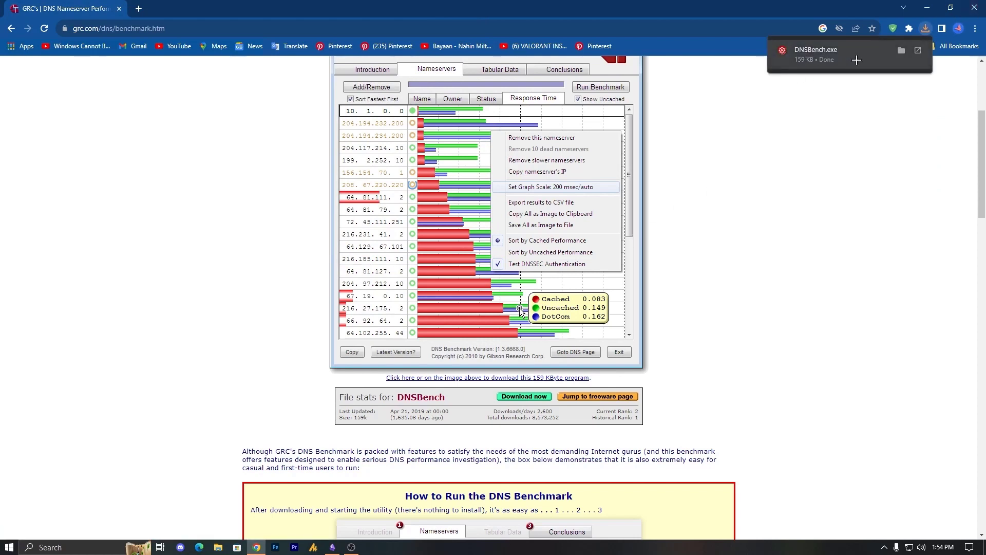
pyautogui.click(974, 7)
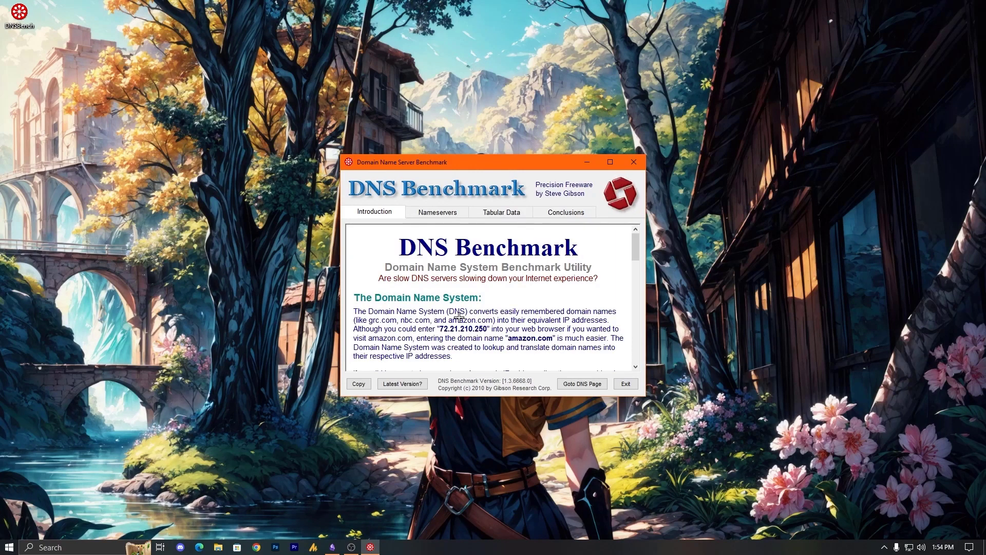
# - Switch to DNS Benchmark, show its nameserver list and start the benchmark
pyautogui.scroll(-5, 434, 321)
pyautogui.scroll(3, 433, 243)
pyautogui.click(434, 212)
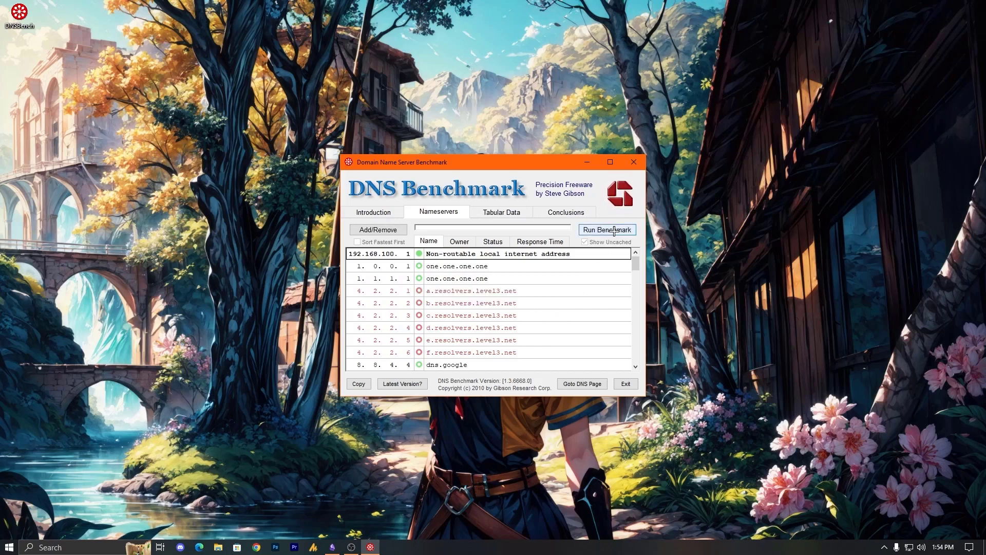
pyautogui.click(394, 228)
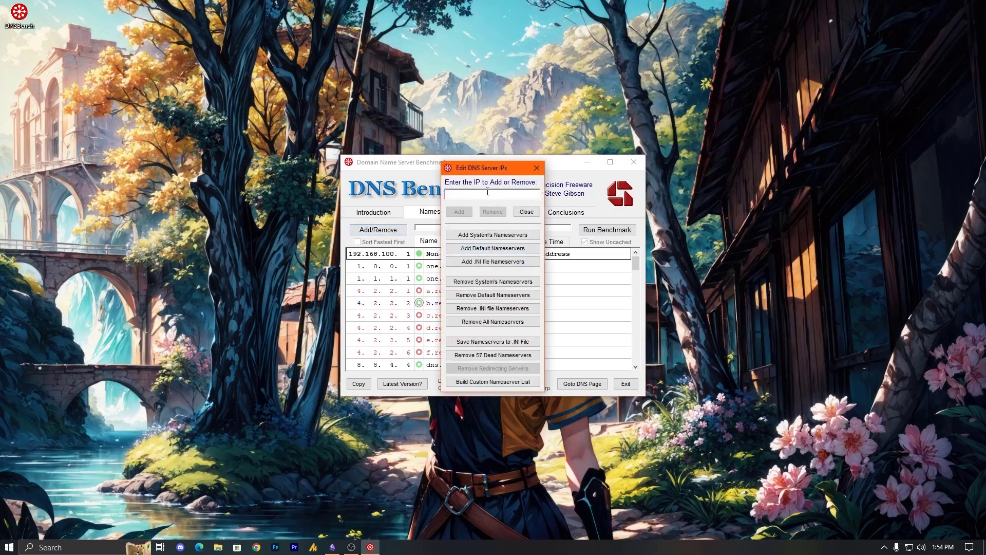
pyautogui.click(536, 168)
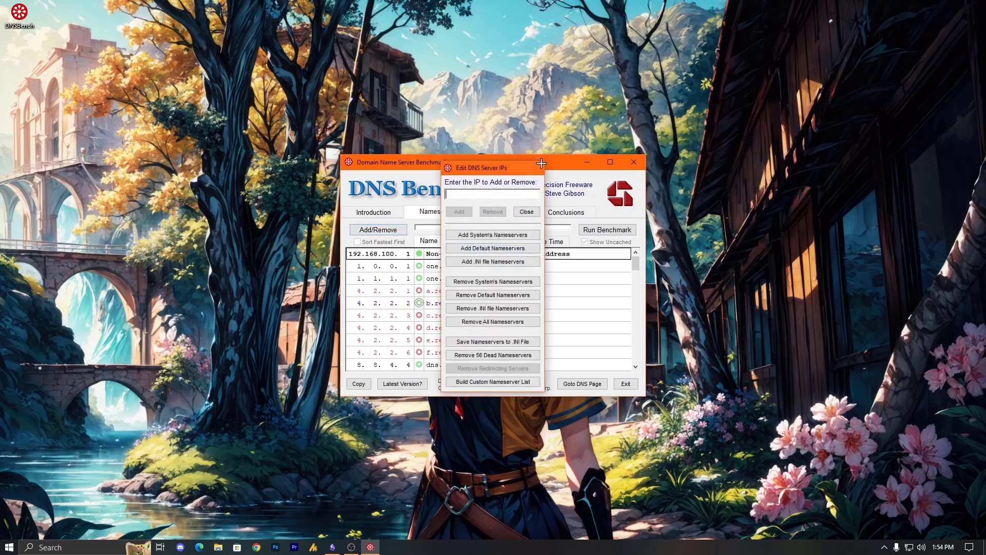
pyautogui.click(601, 231)
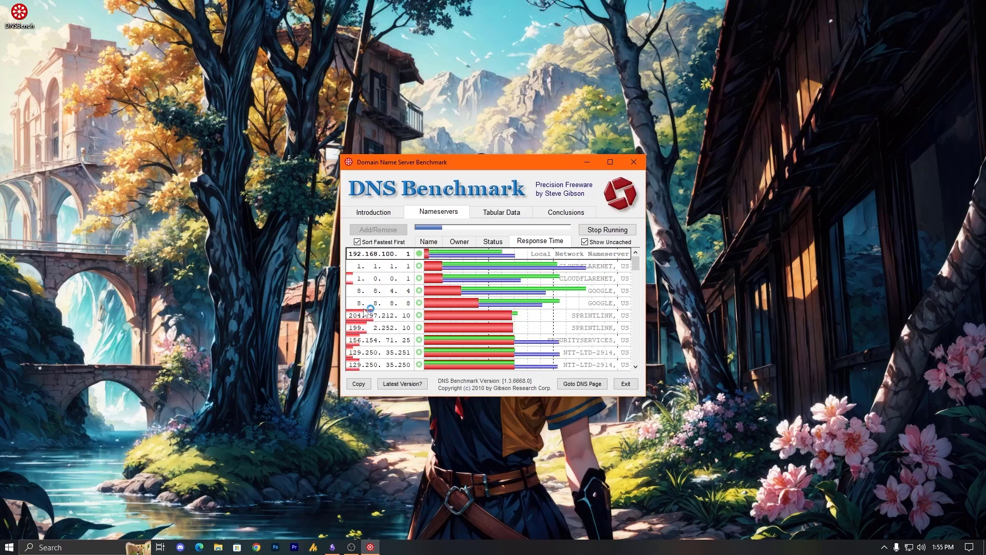
# - Let the nameserver benchmark run to completion and dismiss the suggestion to build a custom nameserver list
pyautogui.moveTo(369, 313)
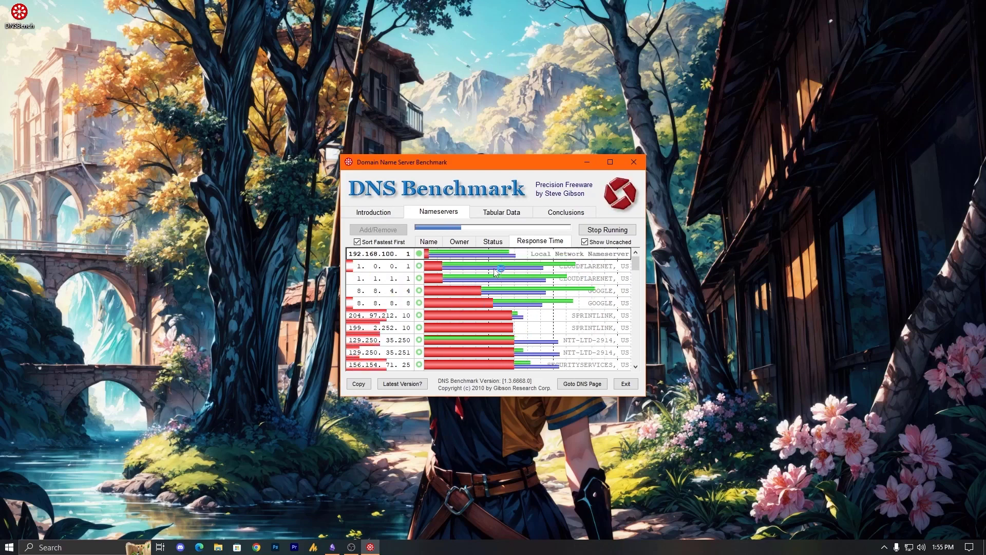
pyautogui.click(257, 547)
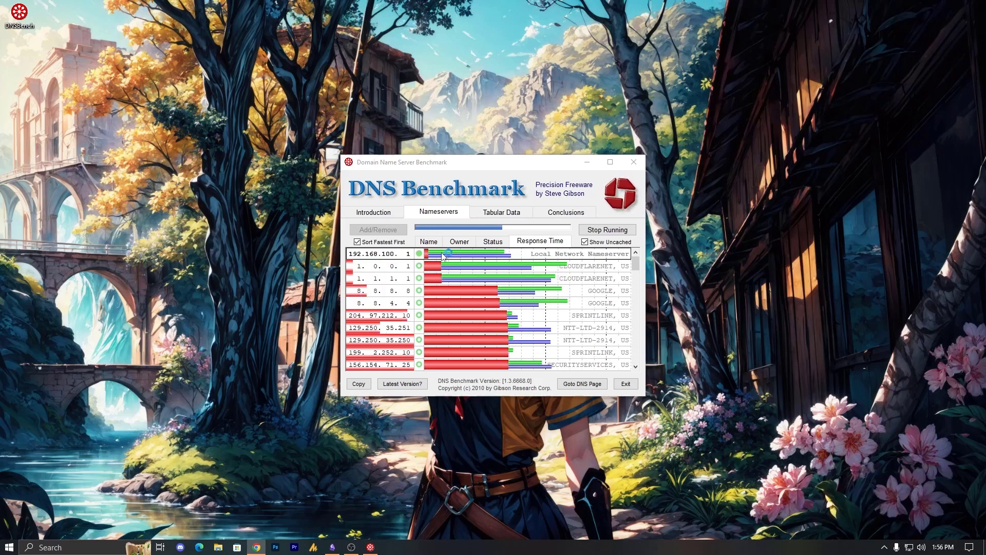
pyautogui.click(459, 253)
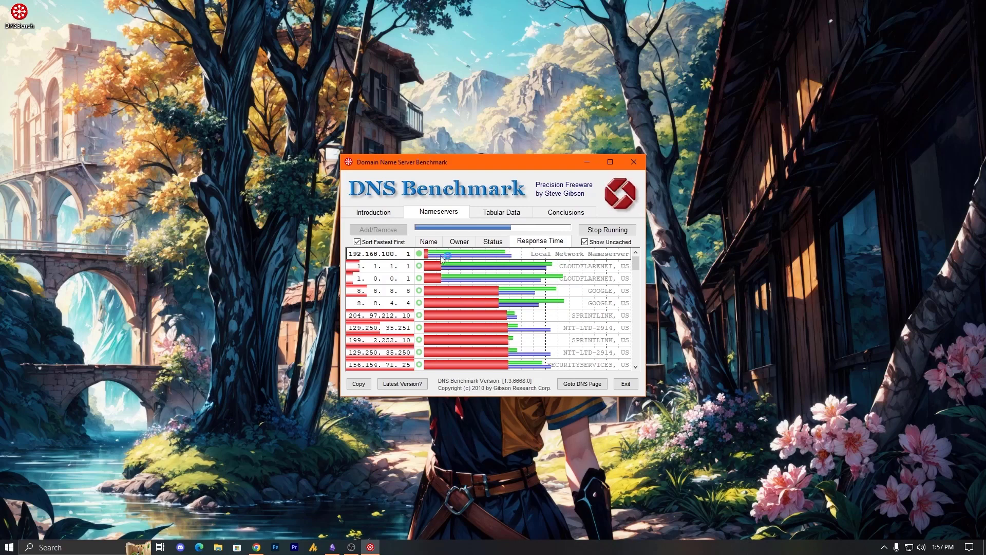
pyautogui.moveTo(448, 254)
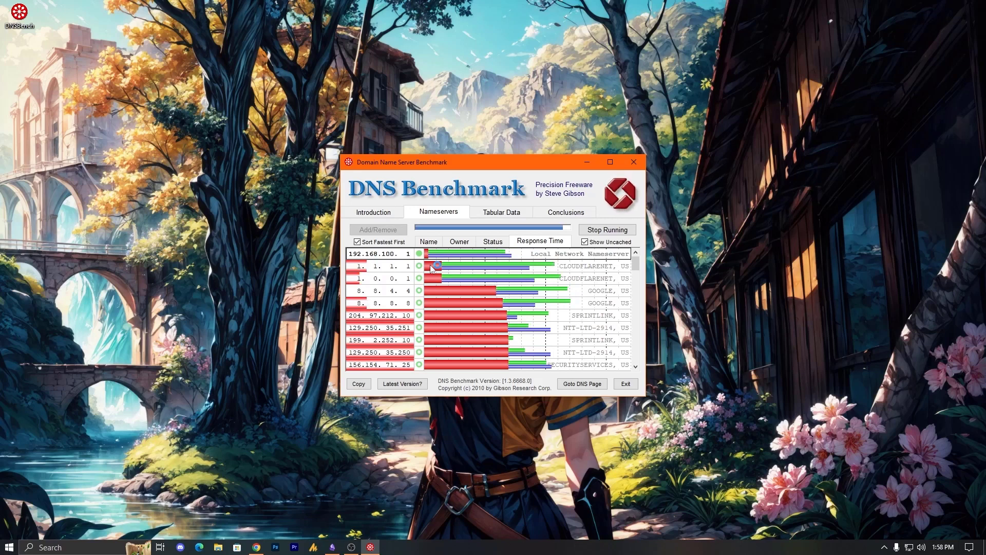
pyautogui.moveTo(449, 269)
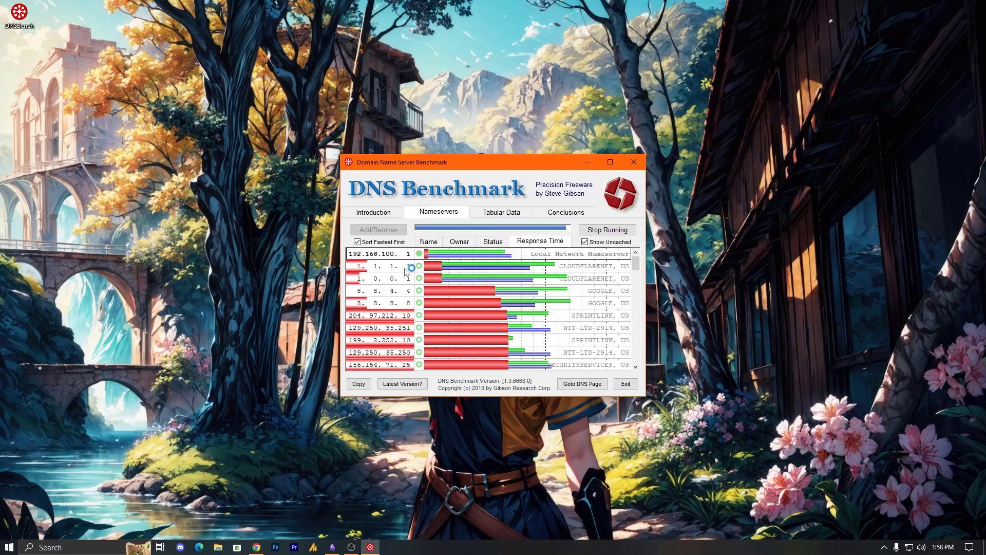
pyautogui.moveTo(410, 270)
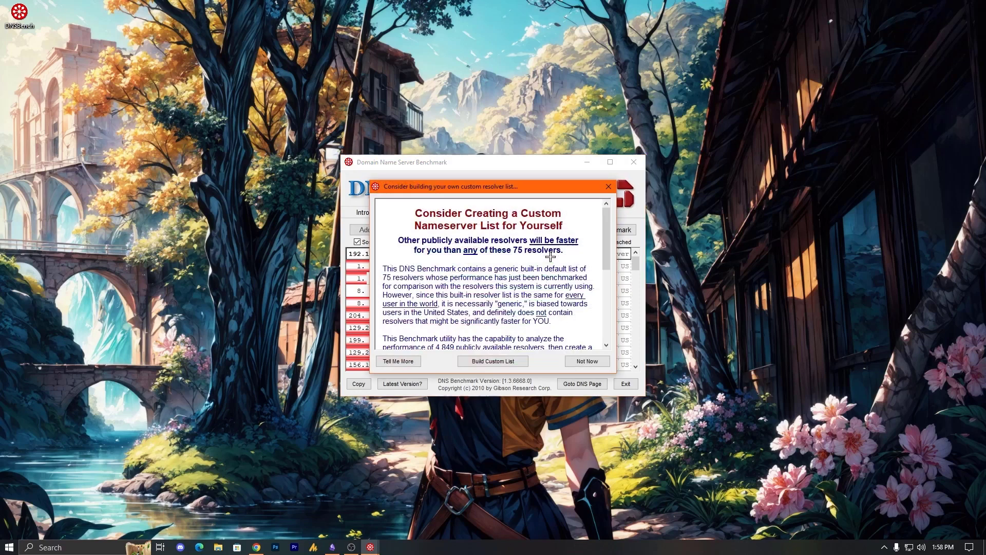
pyautogui.click(612, 186)
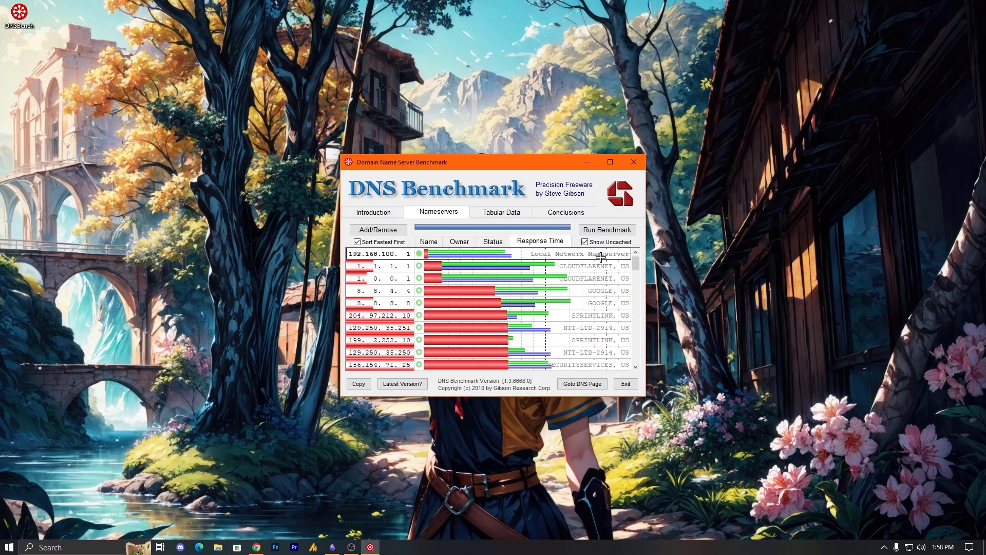
# - Open the Ethernet adapter's properties through the Windows network settings and adapter options
pyautogui.click(11, 544)
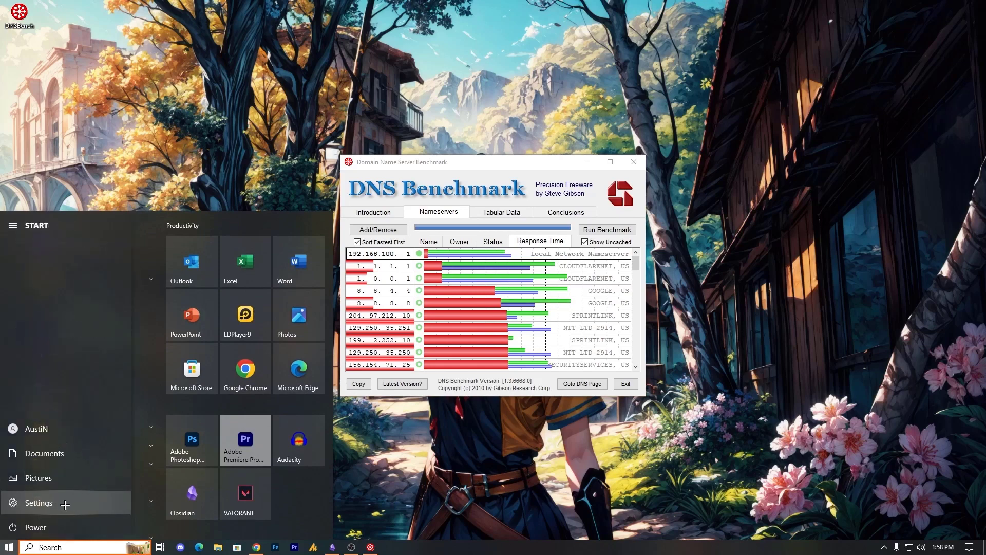
pyautogui.click(65, 503)
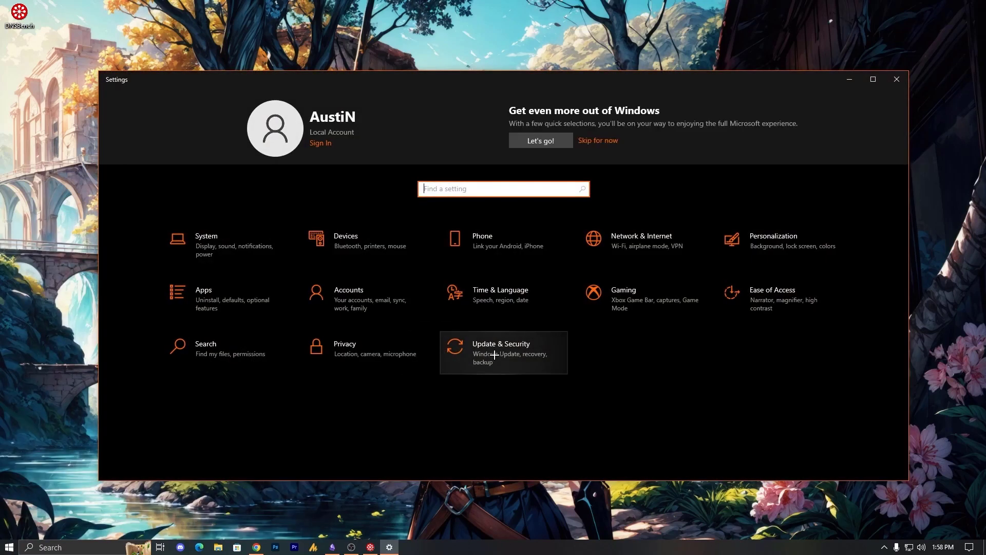
pyautogui.click(596, 237)
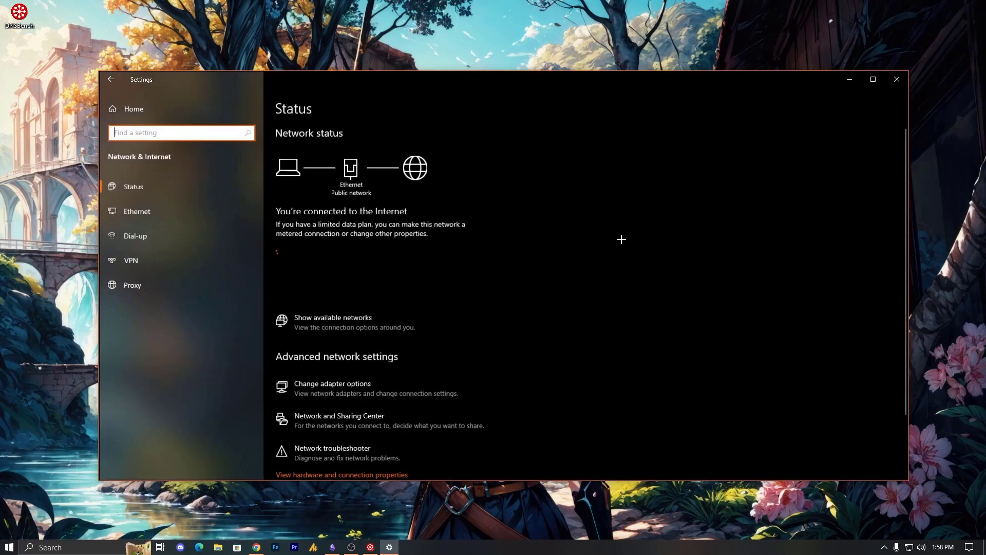
pyautogui.click(337, 390)
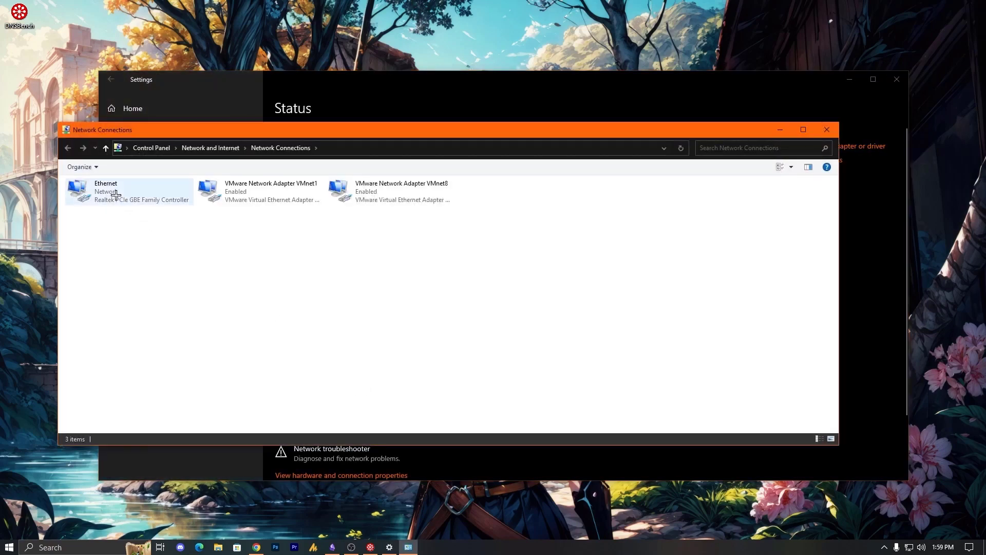
pyautogui.doubleClick(125, 194)
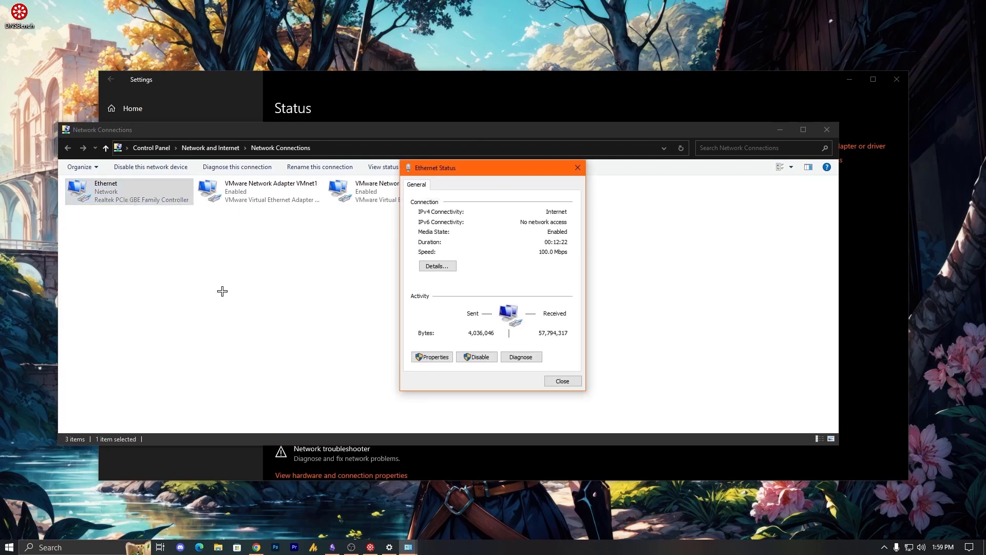
pyautogui.click(437, 358)
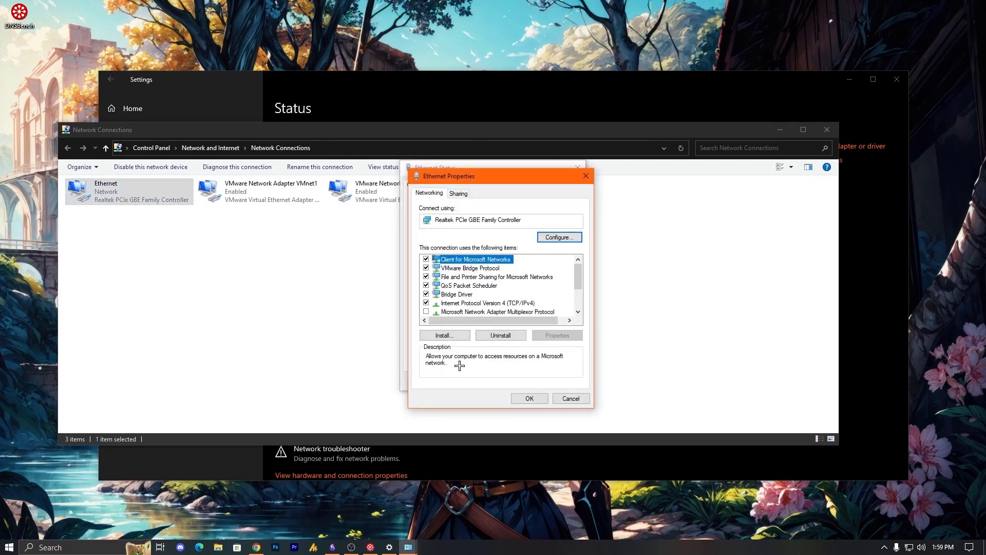
pyautogui.moveTo(492, 177); pyautogui.dragTo(527, 184)
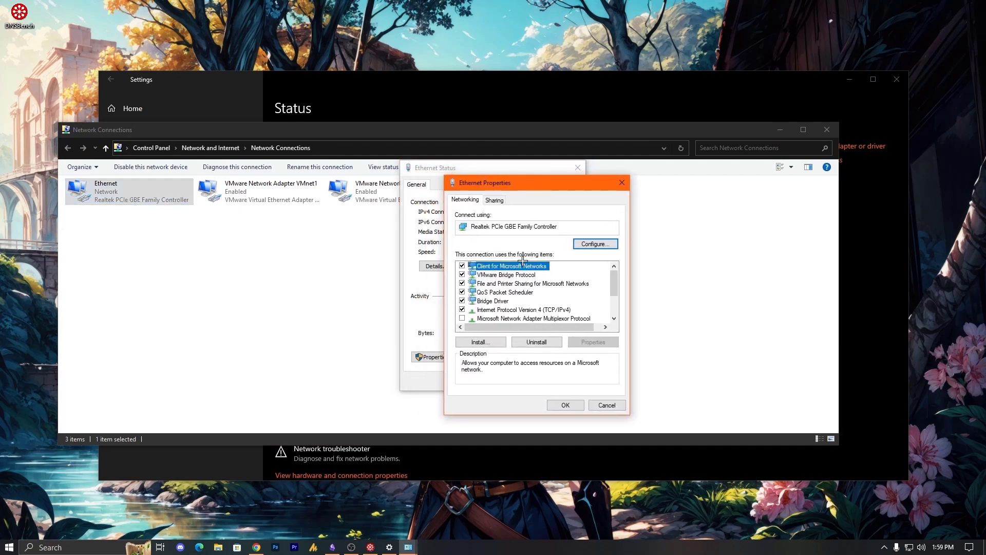
# - Open the properties of Internet Protocol Version 4 (TCP/IPv4) and choose to use manually specified DNS server addresses
pyautogui.click(557, 309)
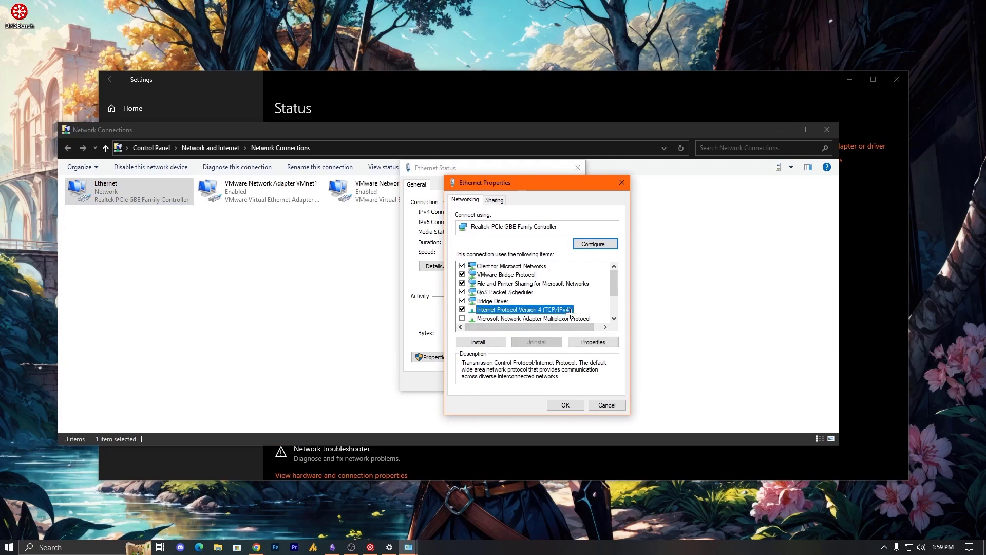
pyautogui.click(591, 342)
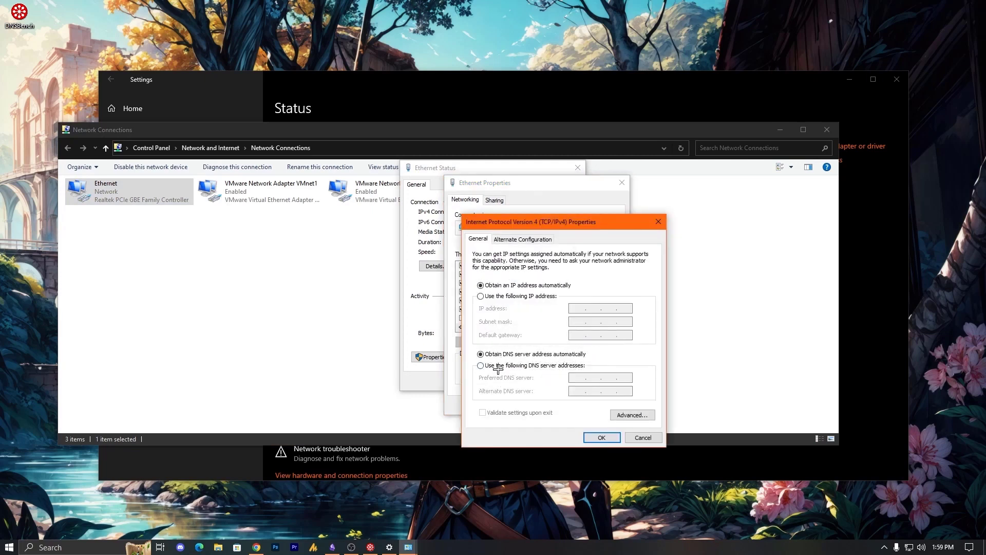
pyautogui.click(481, 366)
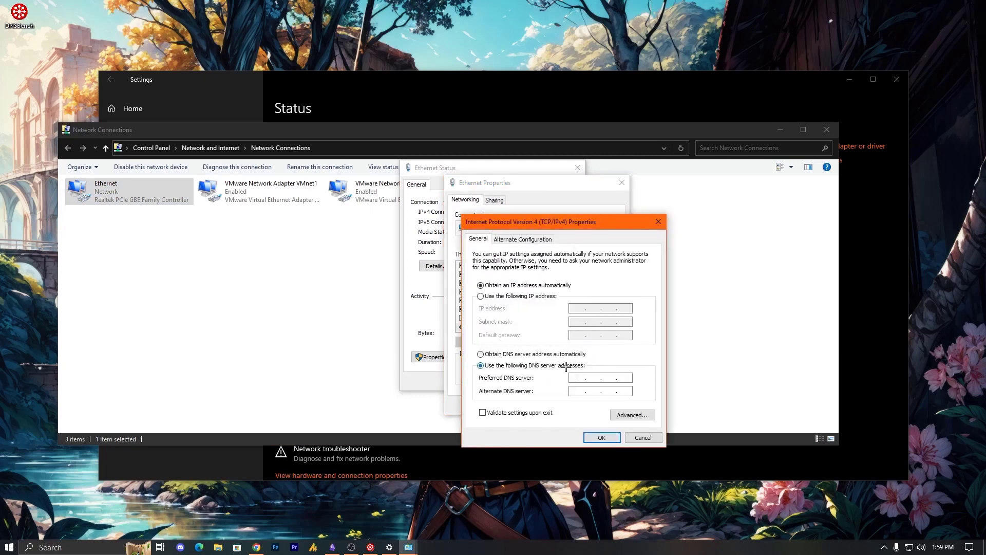
# - Close the Network Connections and Settings windows, and move the DNS Benchmark results clear of the IPv4 properties dialog
pyautogui.click(827, 129)
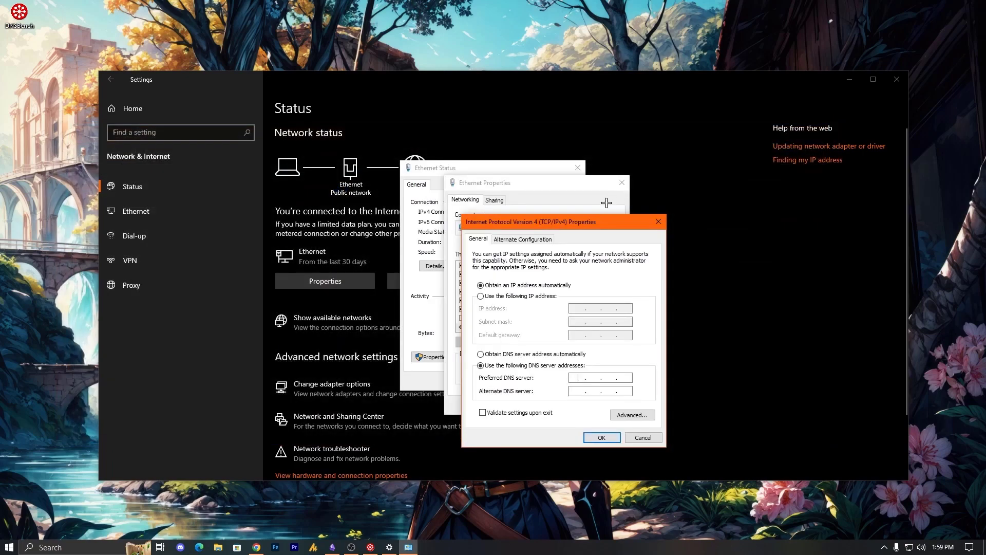
pyautogui.click(895, 83)
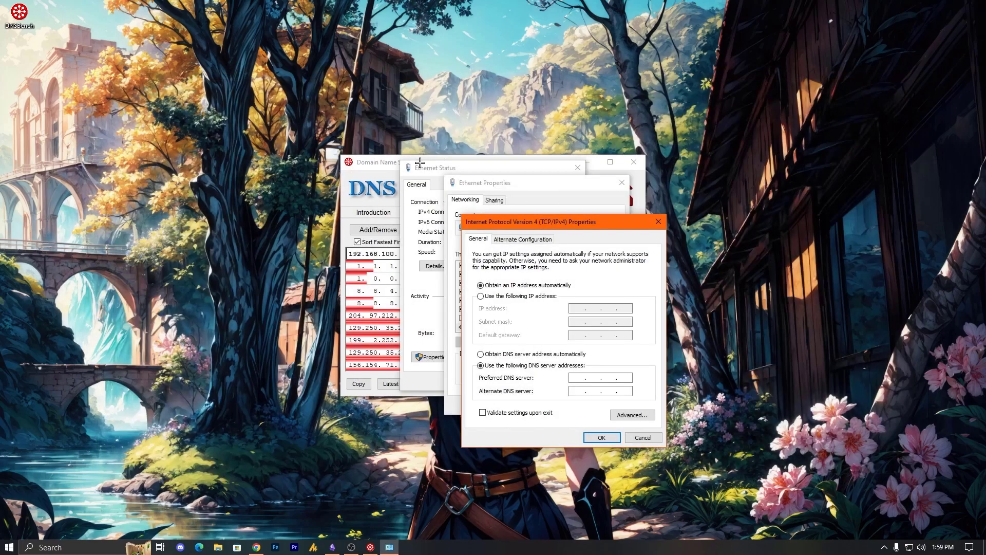
pyautogui.moveTo(383, 162); pyautogui.dragTo(90, 106)
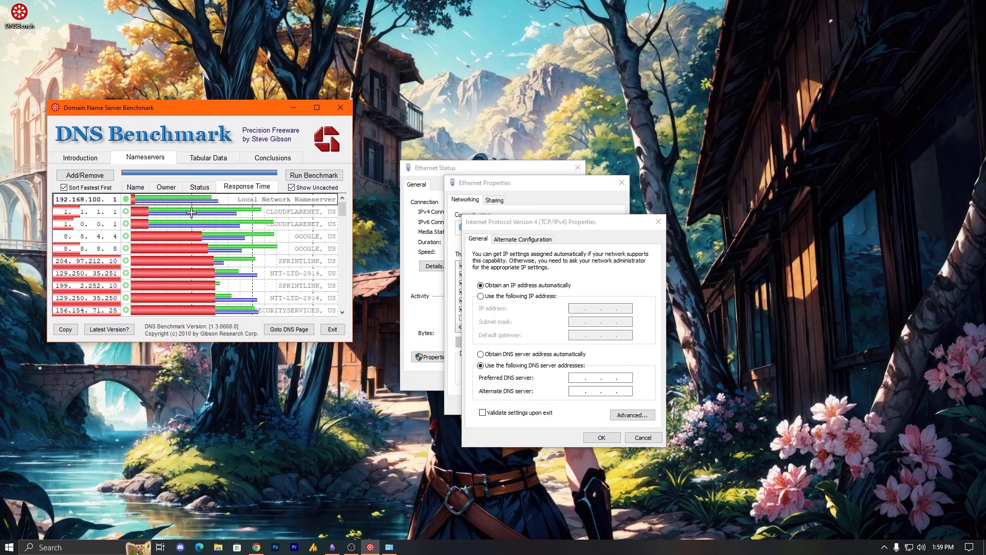
# - Set the preferred DNS server to 1.1.1.1 in the IPv4 properties
pyautogui.moveTo(209, 208)
pyautogui.click(579, 377)
pyautogui.write('2')
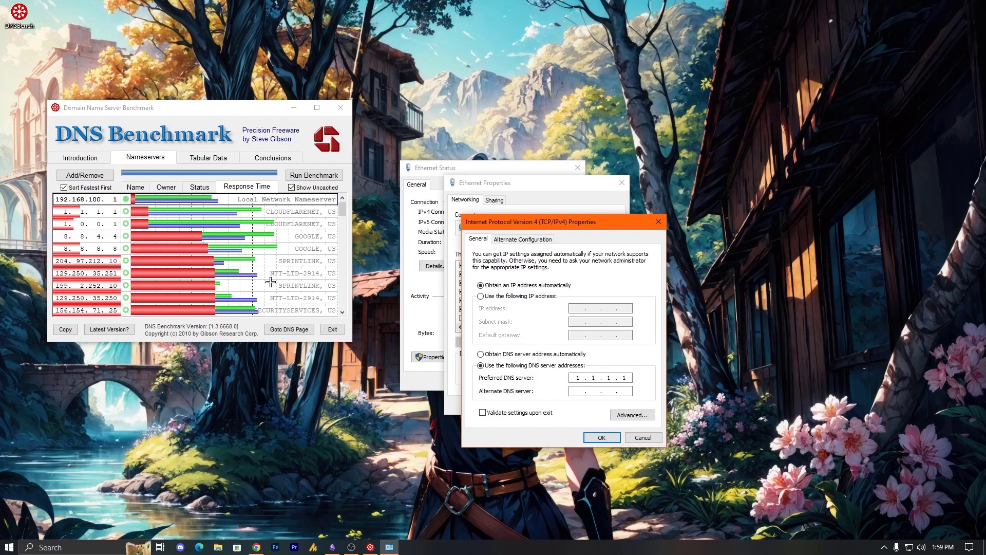
# - Set the alternate DNS server to the benchmarked Cloudflare address 1.0.0.1 and accept the IPv4 properties
pyautogui.click(196, 227)
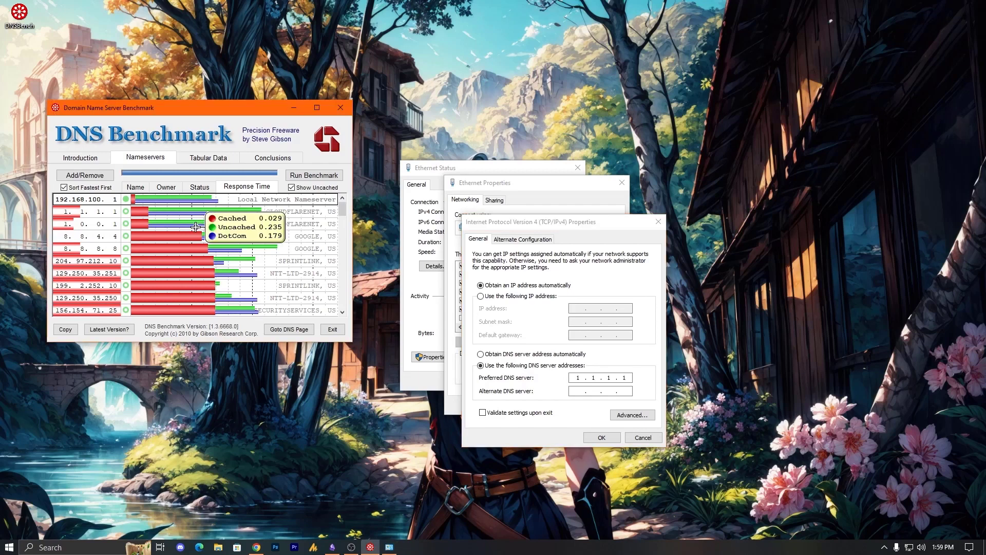
pyautogui.moveTo(232, 226)
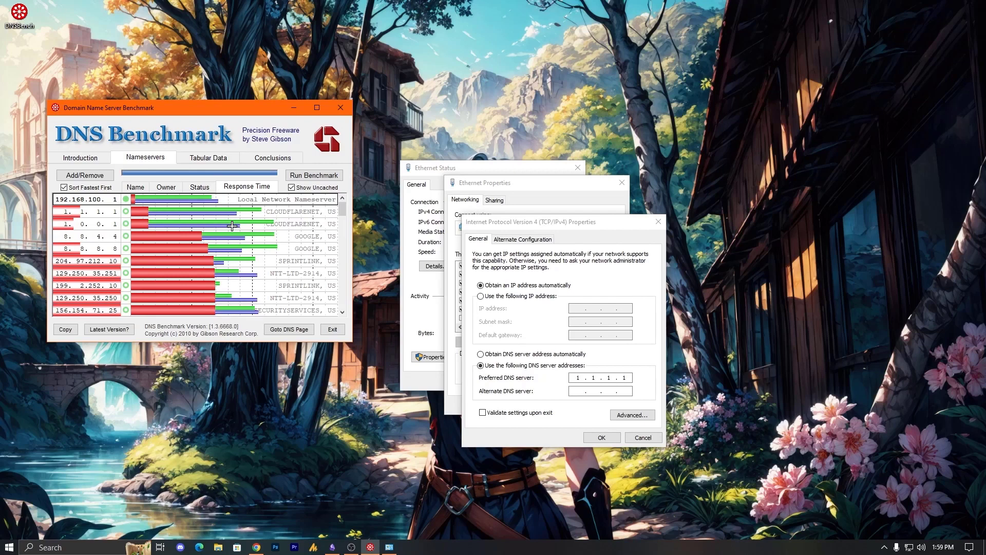
pyautogui.click(577, 392)
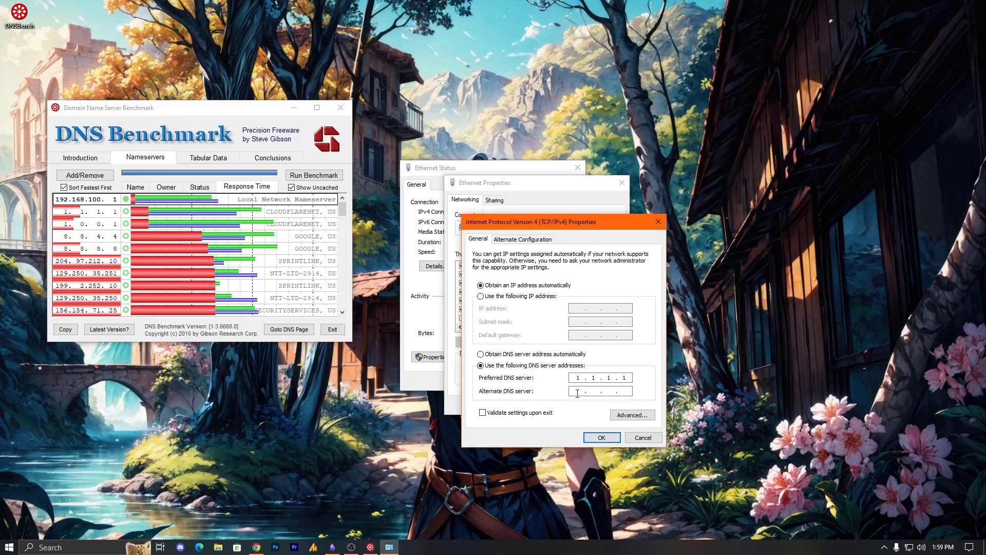
pyautogui.write('1 . 0 . .')
pyautogui.press('Tab')
pyautogui.click(606, 391)
pyautogui.write('0 . 0 . 1')
pyautogui.click(602, 437)
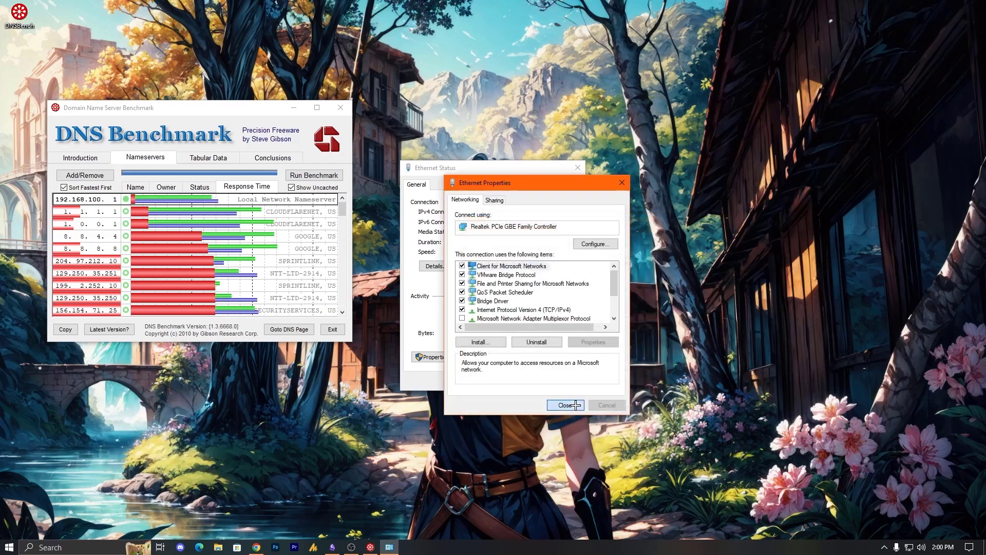
# - Close the Ethernet properties and status windows, and exit the DNS Benchmark
pyautogui.click(576, 405)
pyautogui.click(561, 381)
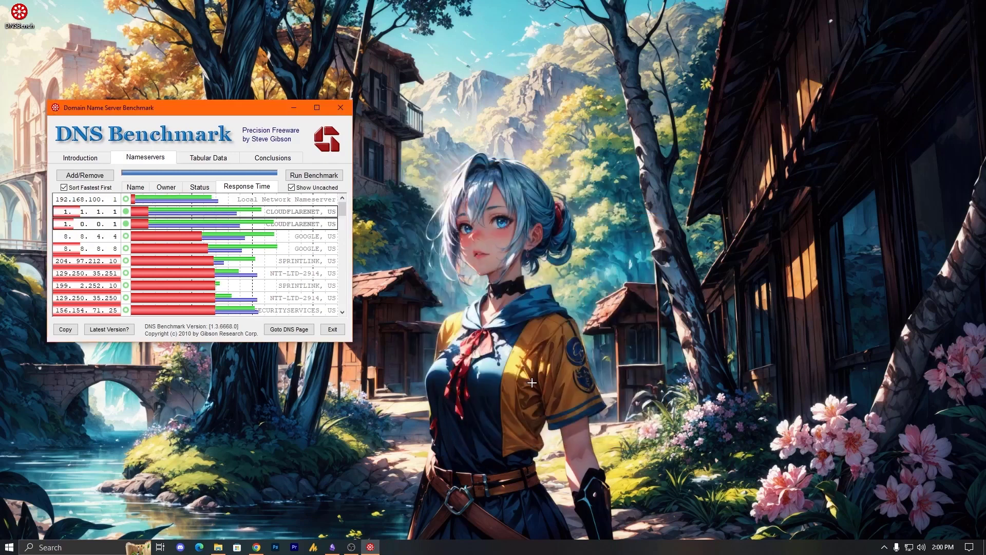
pyautogui.click(333, 329)
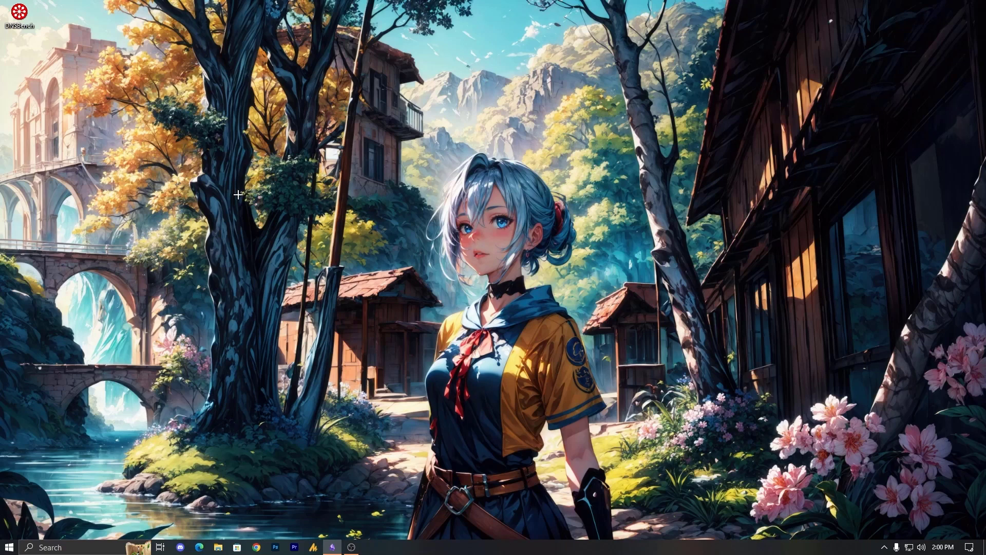
pyautogui.click(351, 547)
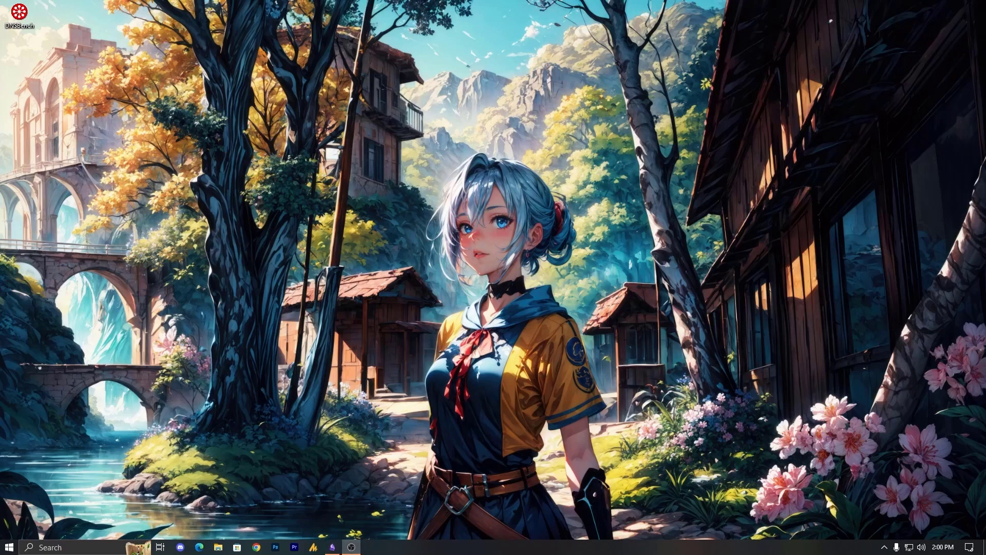